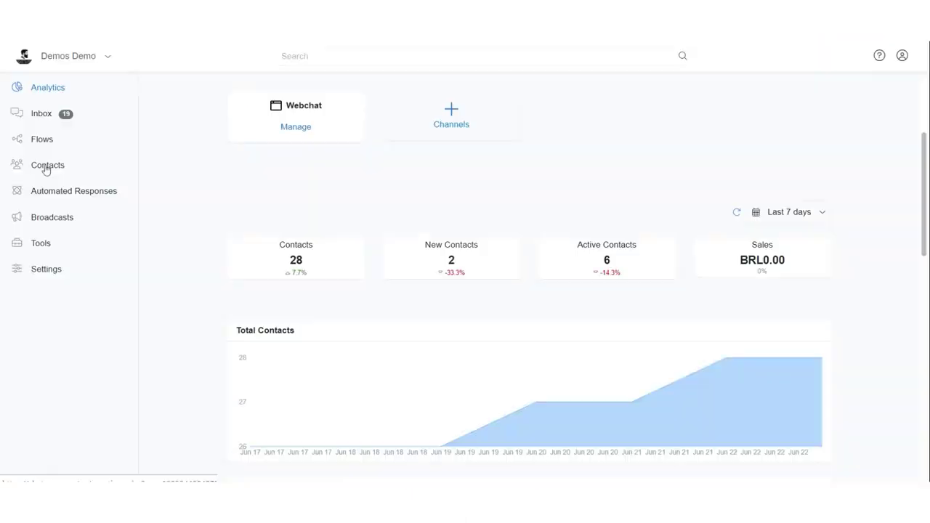
Create a new flow named "New Flow" in the Flows section.
{"action": "left_click", "coordinate": [42, 139]}
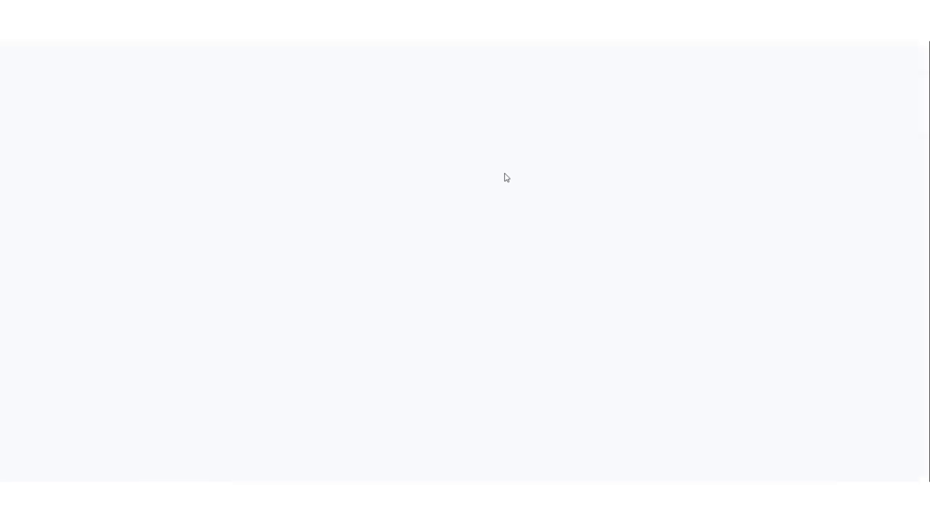
{"action": "left_click", "coordinate": [733, 191]}
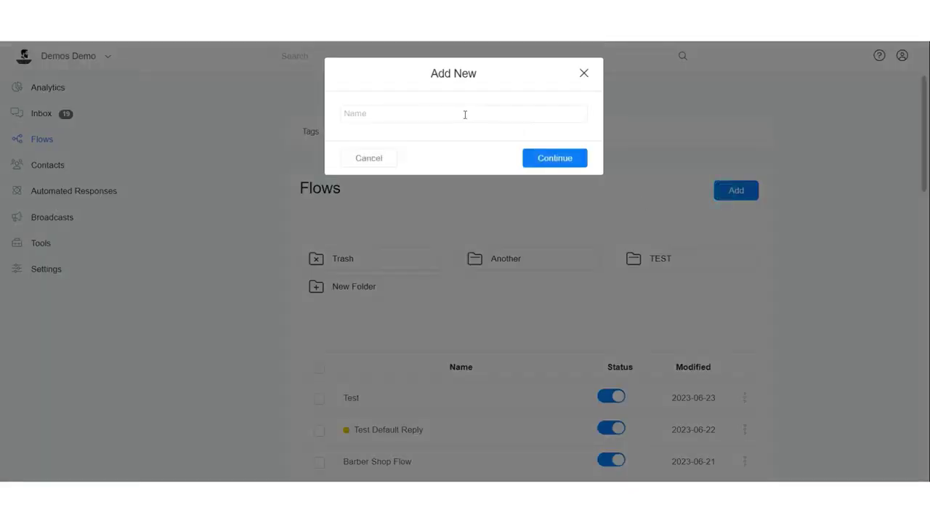
{"action": "left_click", "coordinate": [410, 112]}
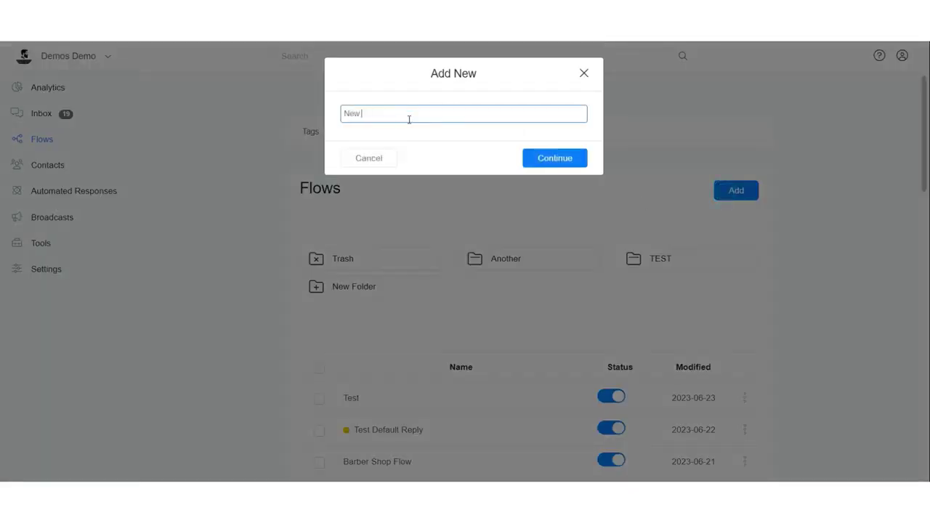
{"action": "left_click", "coordinate": [554, 158]}
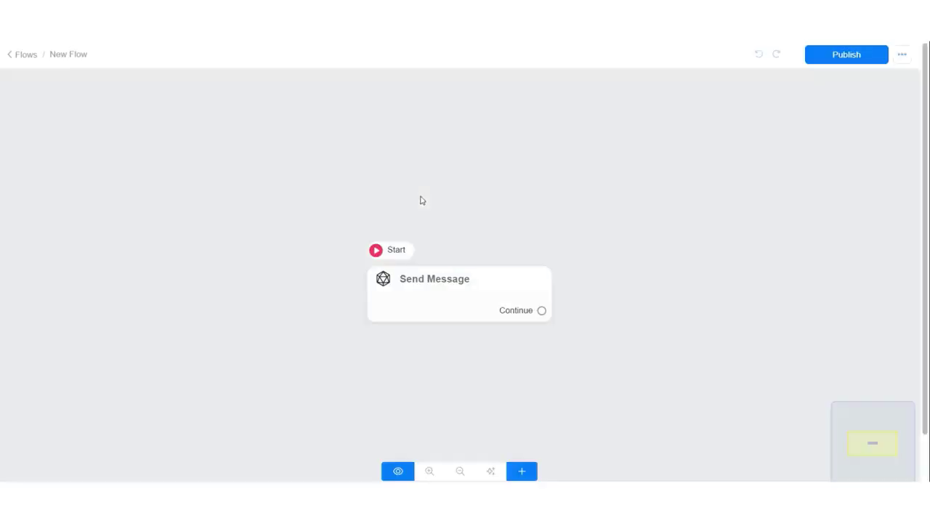
Add a text block to the starting Send Message step with the greeting "Hi {{first_name}}".
{"action": "left_click", "coordinate": [430, 286]}
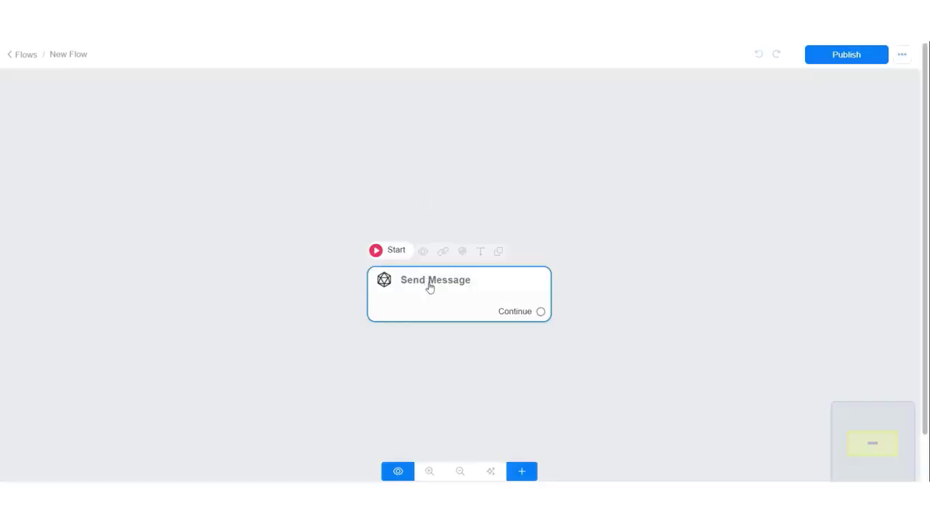
{"action": "left_click", "coordinate": [479, 223]}
{"action": "left_click", "coordinate": [126, 295]}
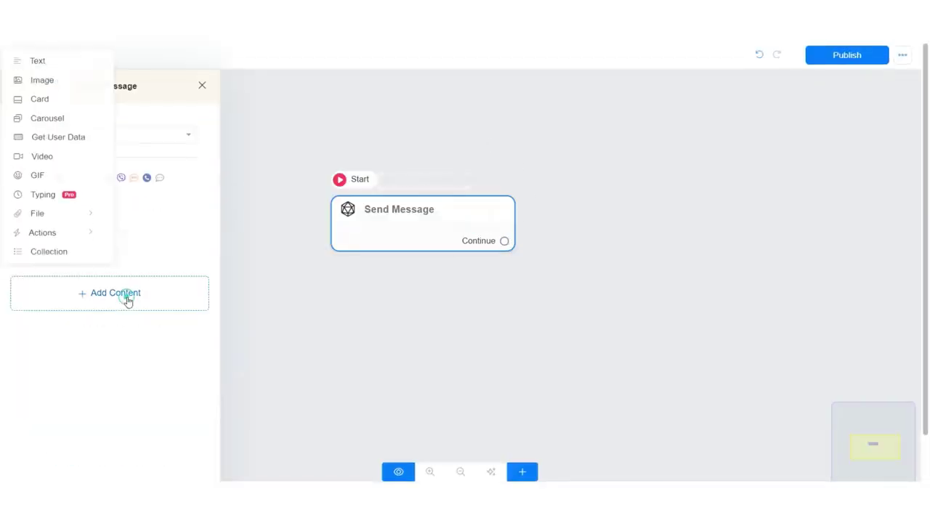
{"action": "left_click", "coordinate": [58, 59]}
{"action": "left_click", "coordinate": [68, 208]}
{"action": "type", "text": "Hi"}
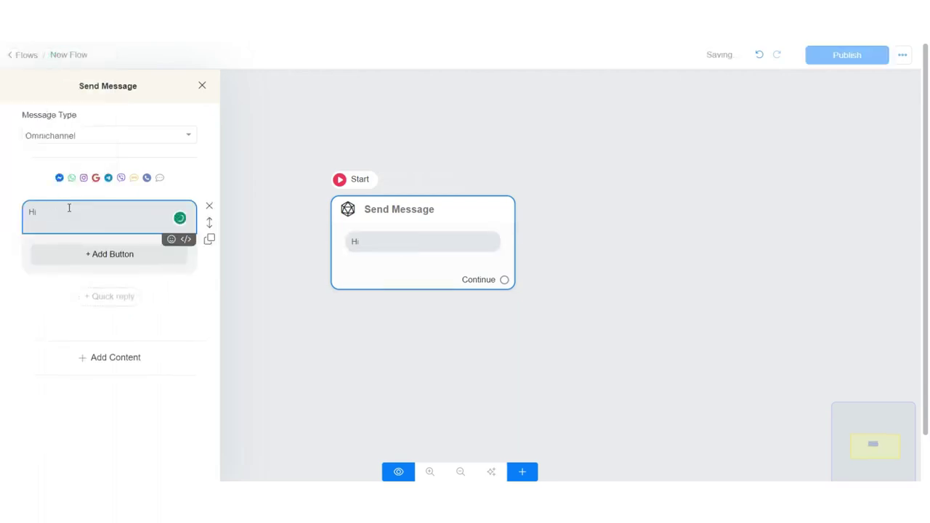
{"action": "type", "text": " {{"}
{"action": "left_click", "coordinate": [73, 233]}
Append the heart-eyes emoji to the greeting and add a second line, "Select an option below to proceed".
{"action": "left_click", "coordinate": [170, 239]}
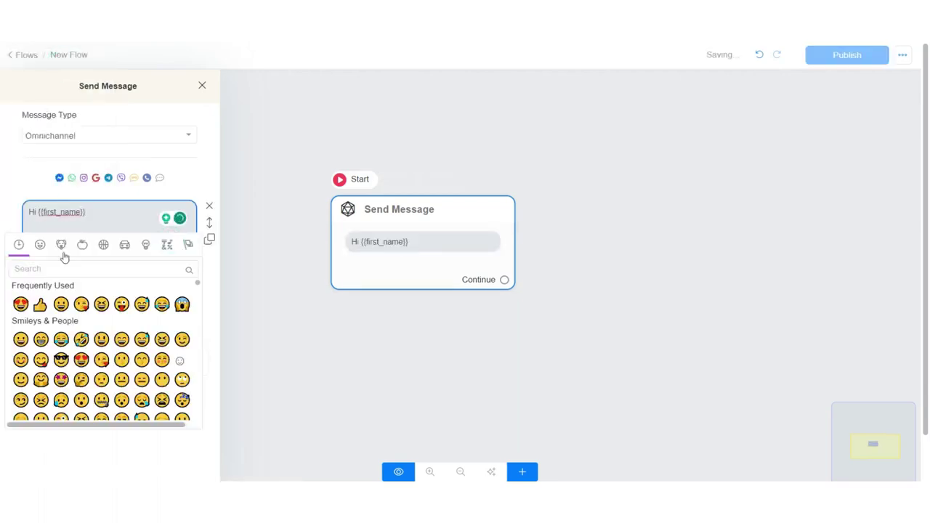
{"action": "left_click", "coordinate": [20, 303]}
{"action": "key", "text": "Return"}
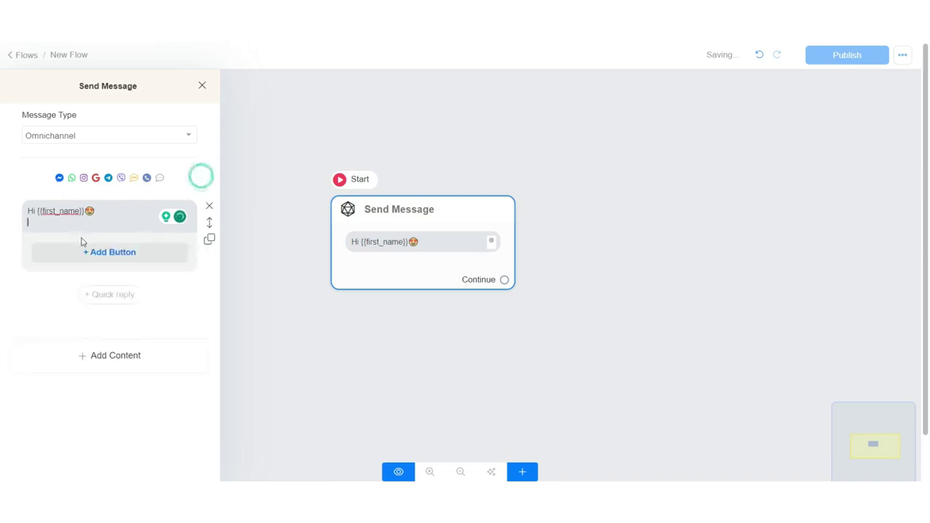
{"action": "type", "text": "Select an option"}
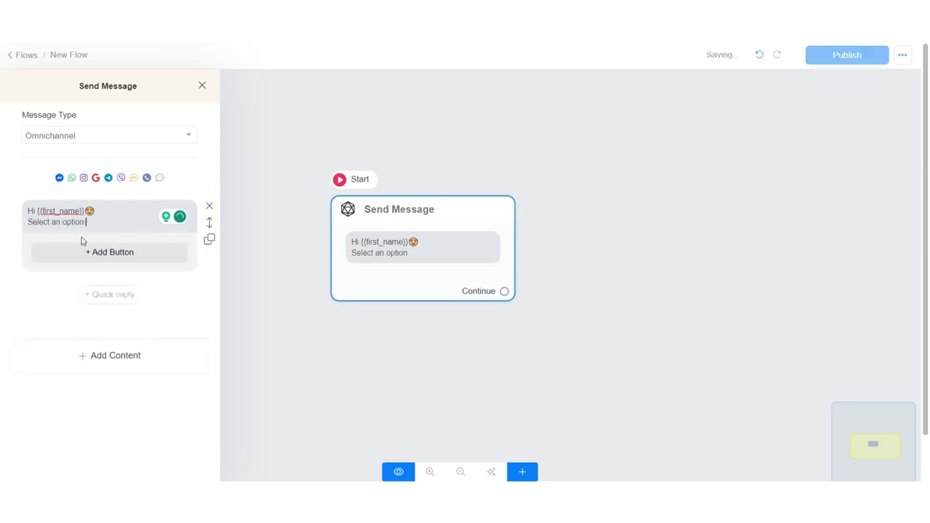
{"action": "type", "text": " below to proceed"}
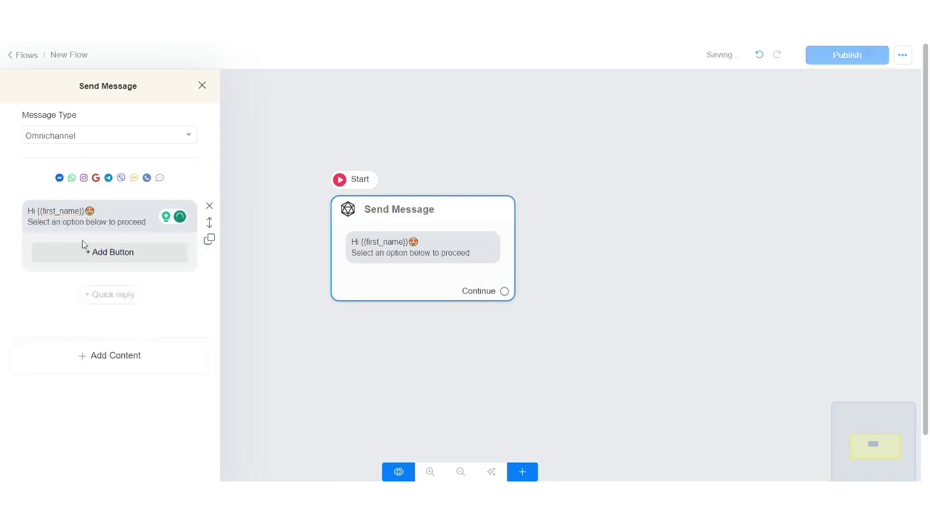
Add two buttons to the greeting message and label the first one "Join Audition".
{"action": "left_click", "coordinate": [110, 252]}
{"action": "left_click", "coordinate": [123, 276]}
{"action": "left_click", "coordinate": [119, 250]}
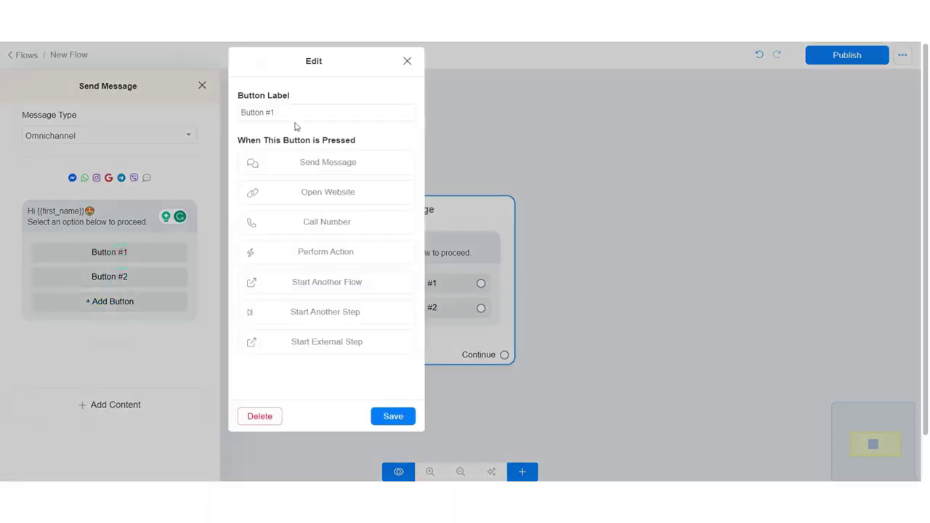
{"action": "triple_click", "coordinate": [300, 111]}
{"action": "type", "text": "Join Auditio"}
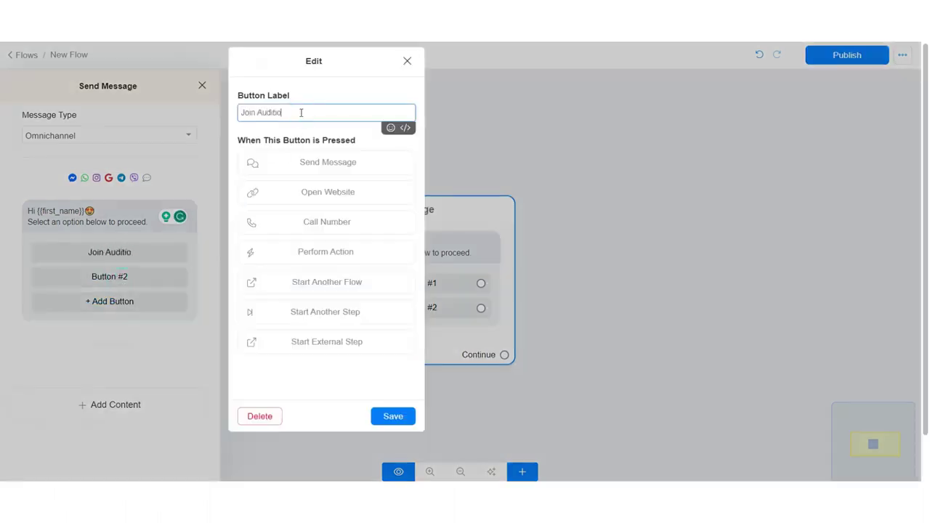
{"action": "type", "text": "n"}
{"action": "left_click", "coordinate": [389, 416]}
Label the greeting message's second button "Visit our website".
{"action": "left_click", "coordinate": [118, 276]}
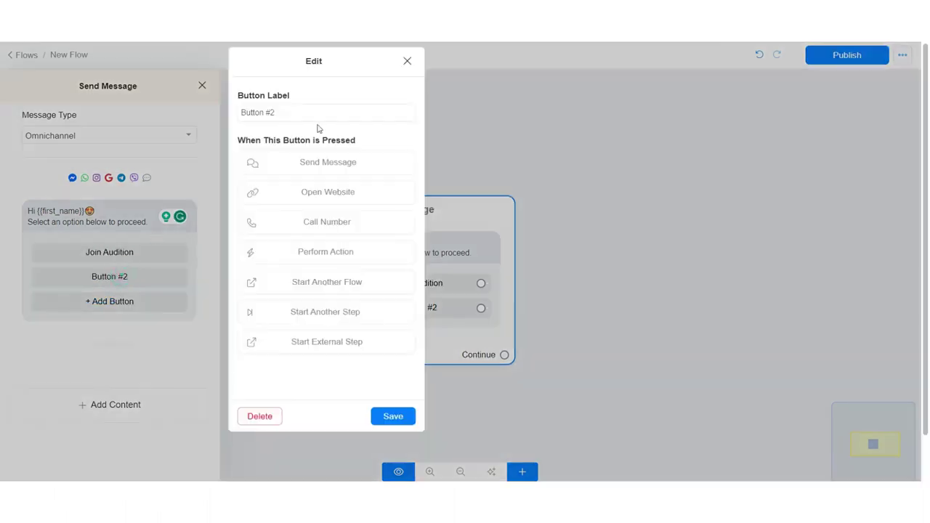
{"action": "left_click", "coordinate": [328, 111]}
{"action": "triple_click", "coordinate": [328, 110]}
{"action": "type", "text": "Visi"}
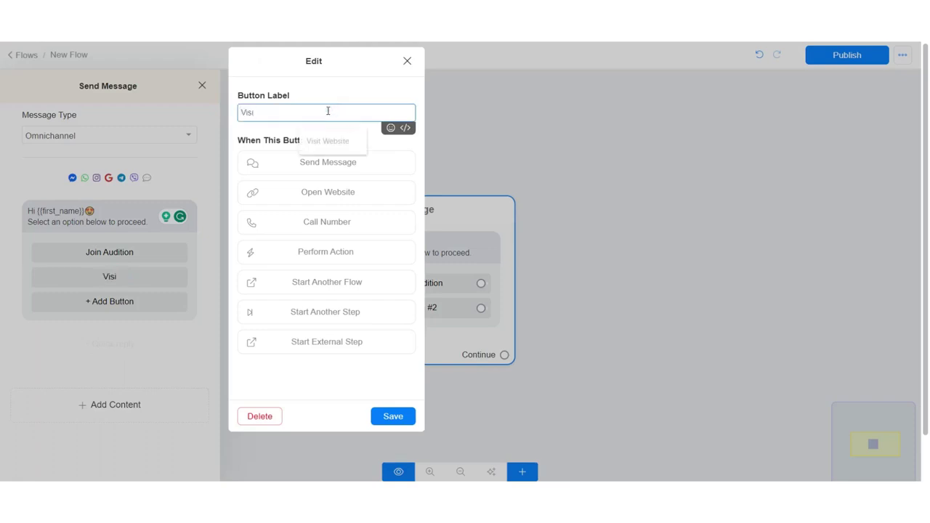
{"action": "type", "text": "t our website"}
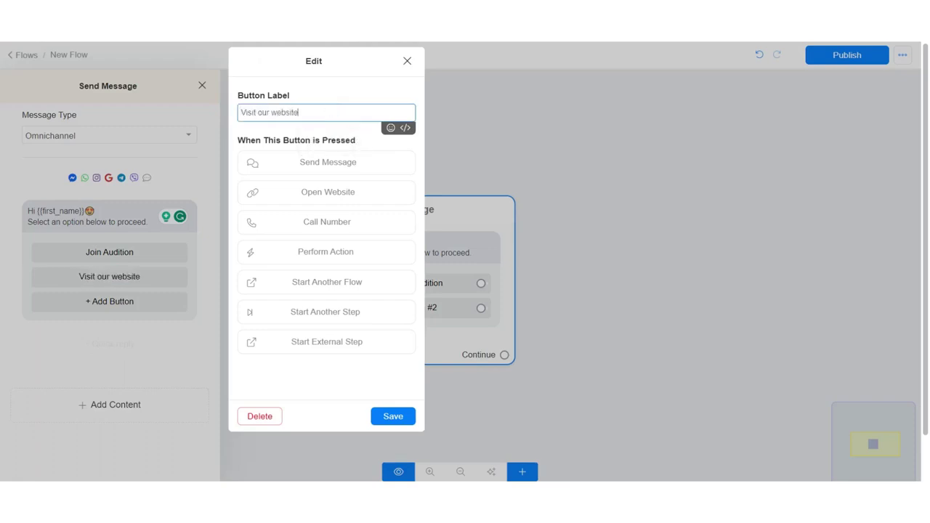
{"action": "left_click", "coordinate": [342, 192]}
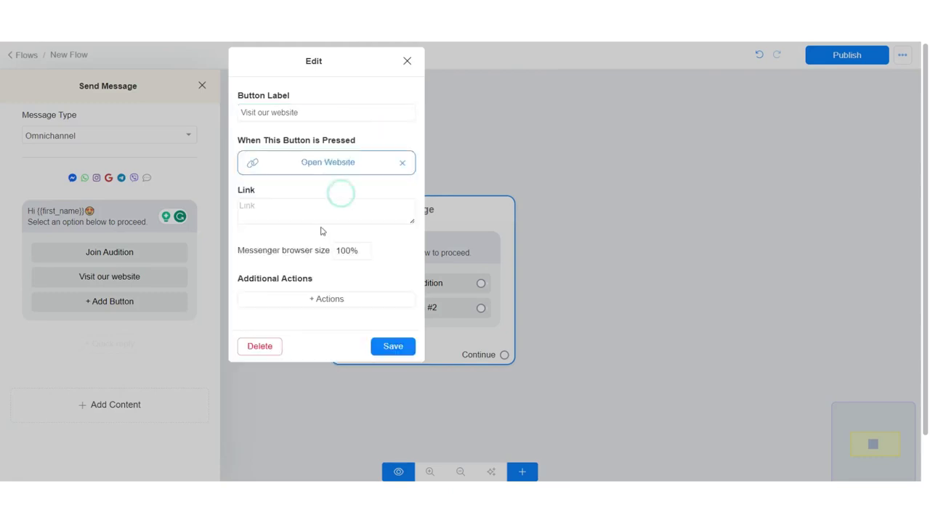
{"action": "left_click", "coordinate": [322, 210]}
{"action": "type", "text": "https://chatrace"}
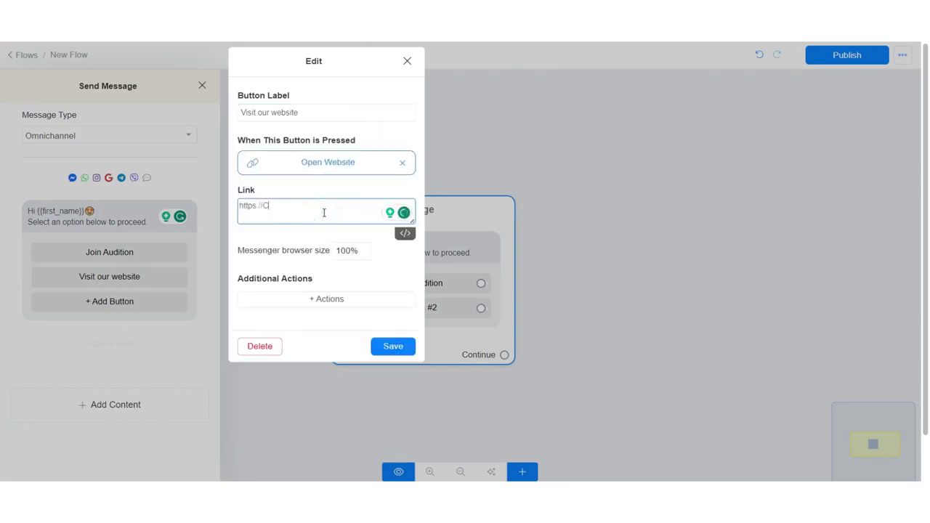
{"action": "type", "text": ".com"}
{"action": "left_click", "coordinate": [385, 347]}
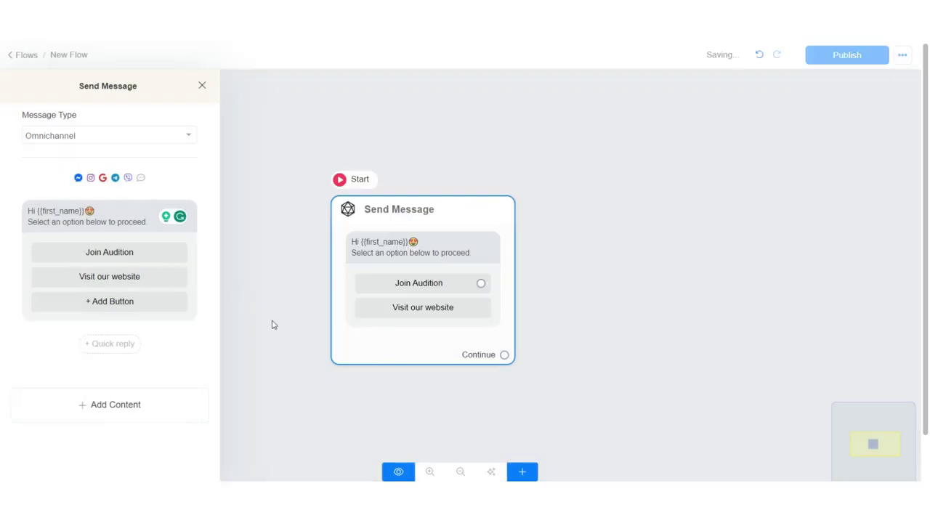
Connect the "Join Audition" button to a new Send Message step.
{"action": "left_click", "coordinate": [269, 322]}
{"action": "left_click_drag", "start_coordinate": [481, 283], "coordinate": [581, 203]}
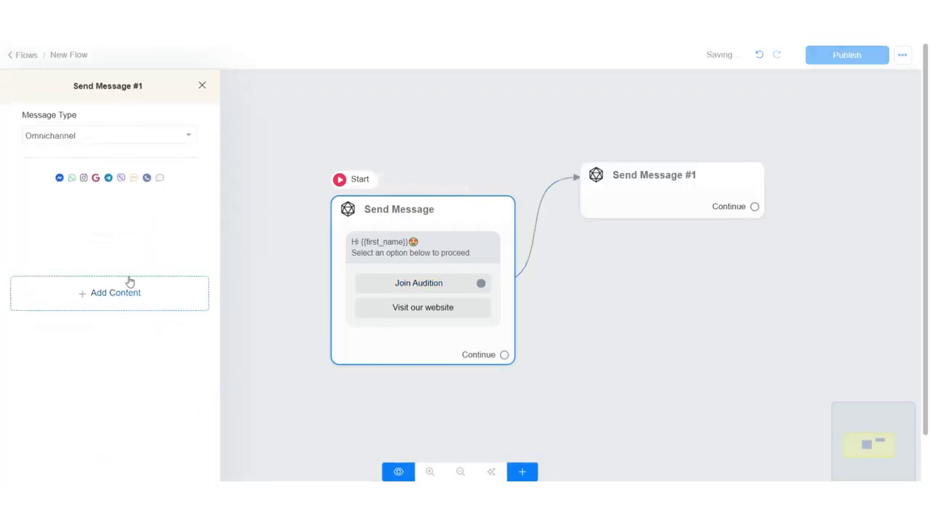
{"action": "left_click", "coordinate": [129, 281]}
{"action": "left_click", "coordinate": [41, 63]}
{"action": "left_click", "coordinate": [208, 206]}
Add a Get User Data question to Send Message #1 reading "Kindly input your best email address".
{"action": "left_click", "coordinate": [123, 291]}
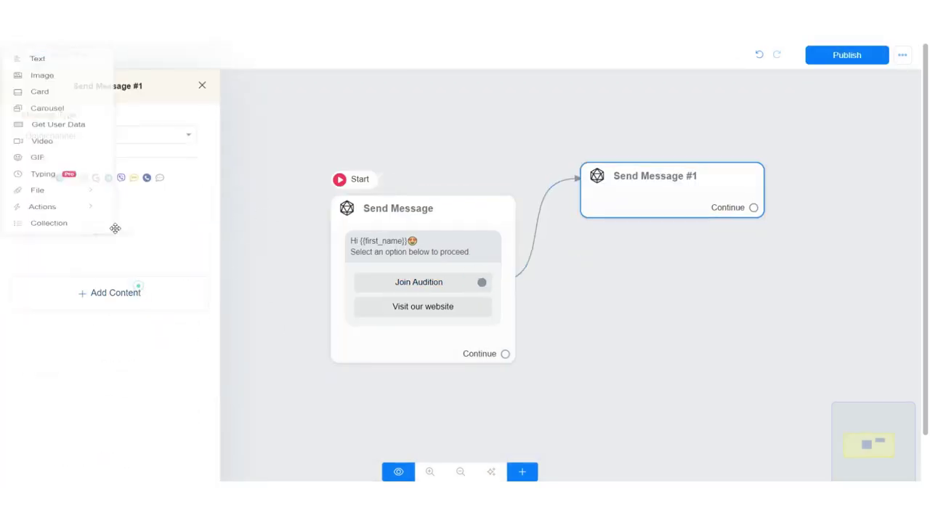
{"action": "left_click", "coordinate": [62, 141]}
{"action": "left_click", "coordinate": [115, 218]}
{"action": "type", "text": "Kin"}
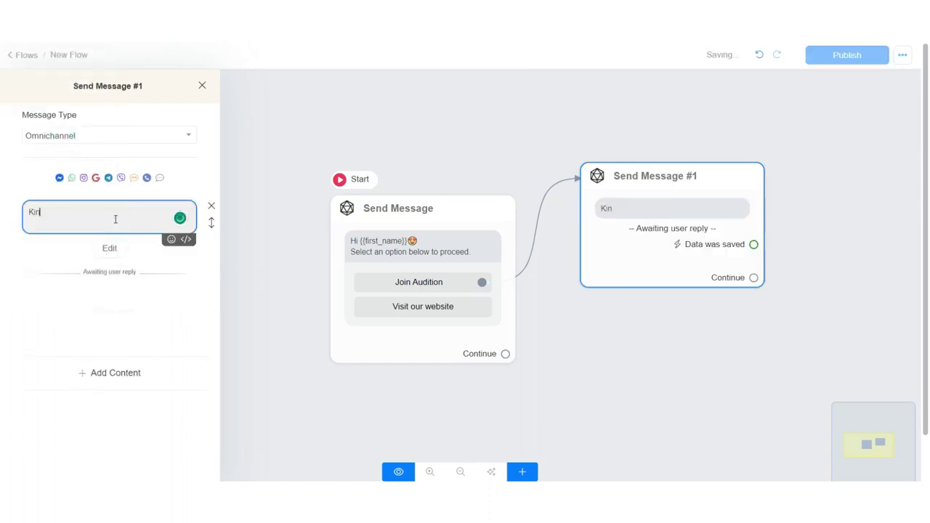
{"action": "type", "text": "dly input"}
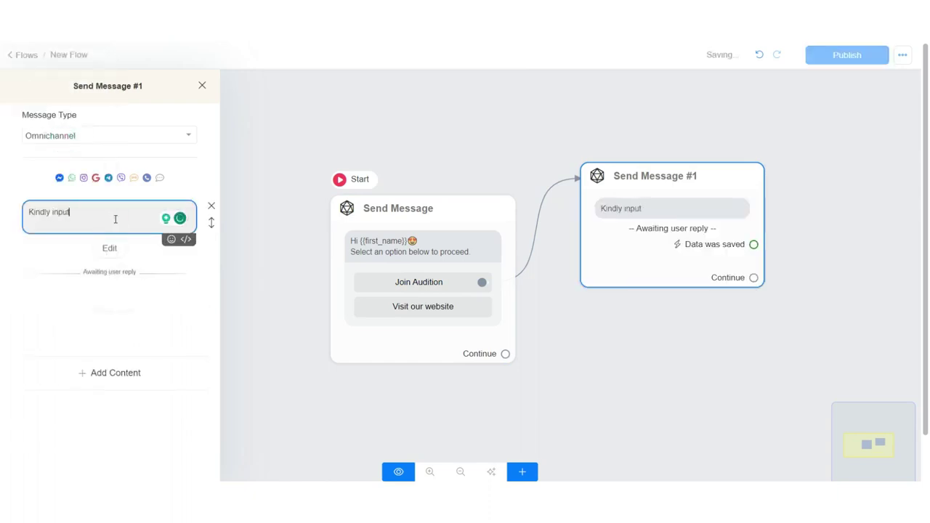
{"action": "type", "text": " your best email address"}
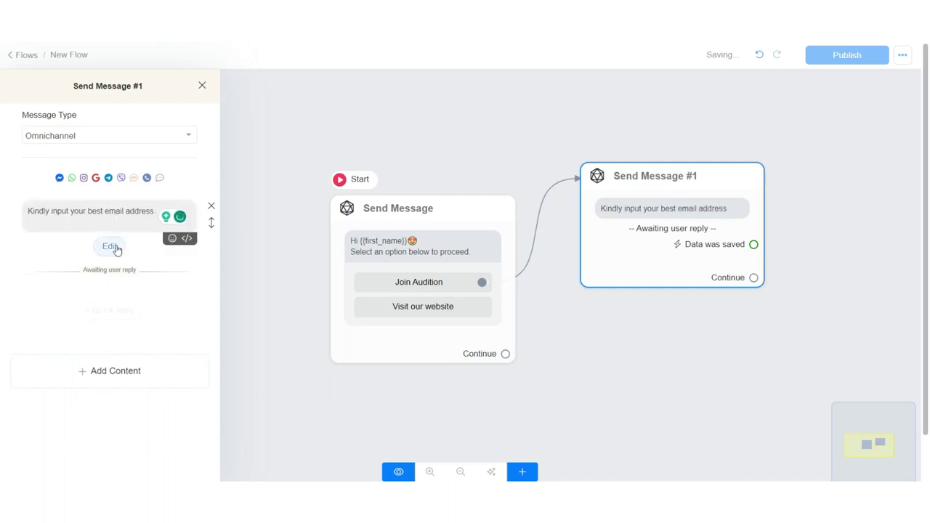
Clear the skip button label in the email question's user data settings and save them.
{"action": "left_click", "coordinate": [112, 246]}
{"action": "left_click", "coordinate": [396, 258]}
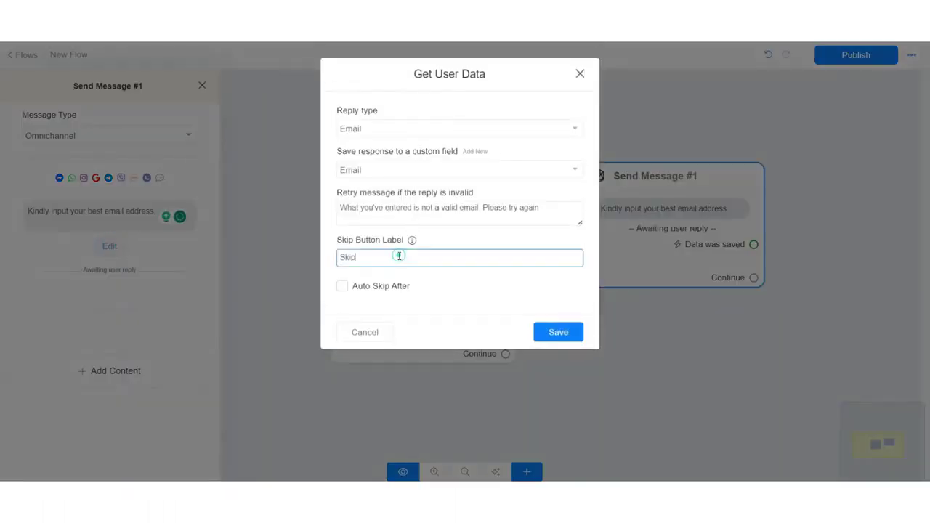
{"action": "key", "text": "BackSpace"}
{"action": "key", "text": "BackSpace"}
{"action": "key", "text": "BackSpace"}
{"action": "key", "text": "BackSpace"}
{"action": "left_click", "coordinate": [559, 332]}
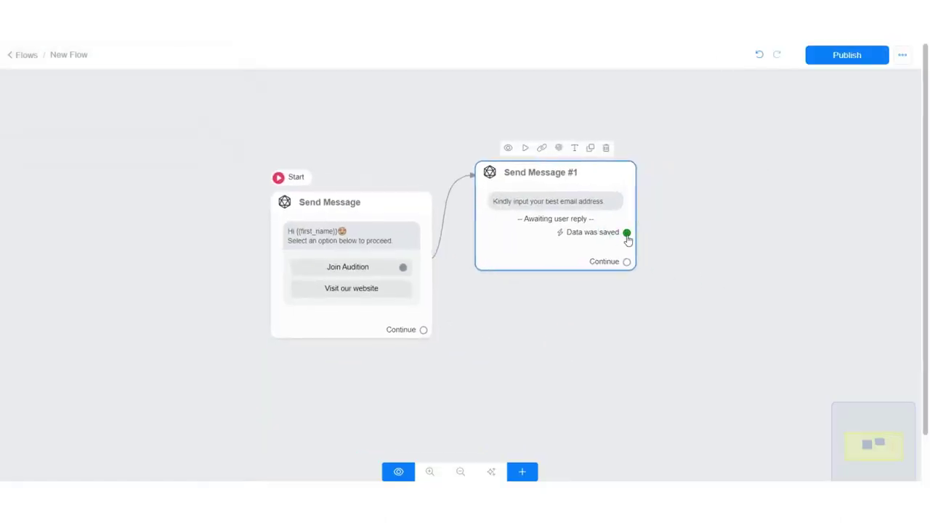
Link the question's "Data was saved" outcome to a new message step with the text "Here is your email address: {{email}}".
{"action": "left_click", "coordinate": [627, 233]}
{"action": "left_click", "coordinate": [140, 295]}
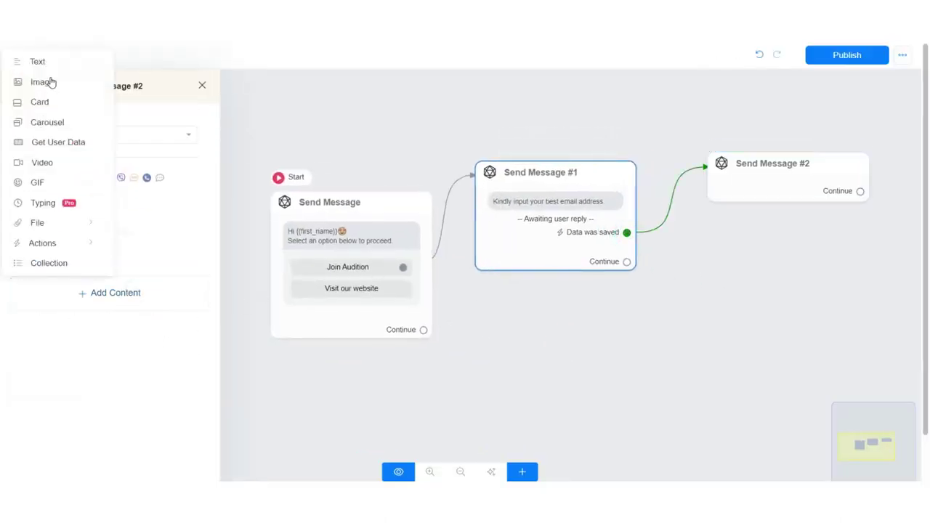
{"action": "left_click", "coordinate": [52, 62]}
{"action": "left_click", "coordinate": [71, 222]}
{"action": "type", "text": "Hel"}
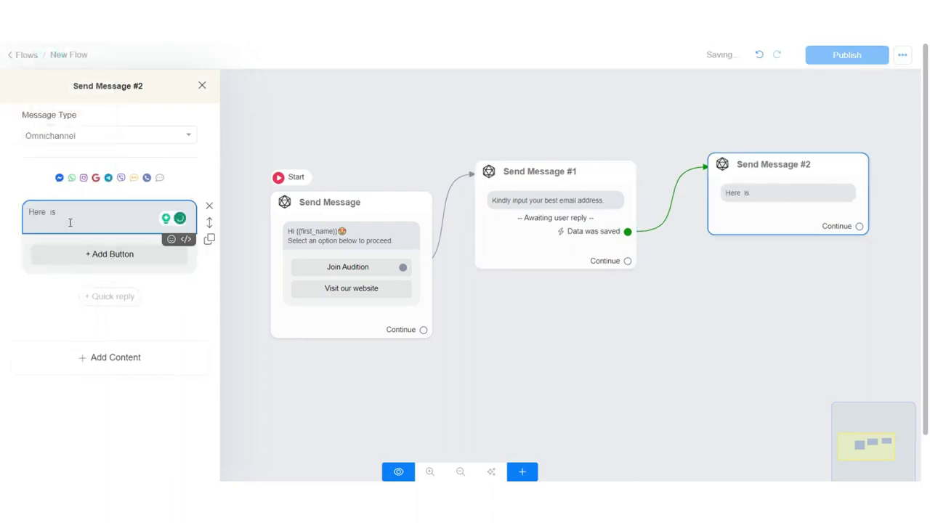
{"action": "type", "text": "e is your email address"}
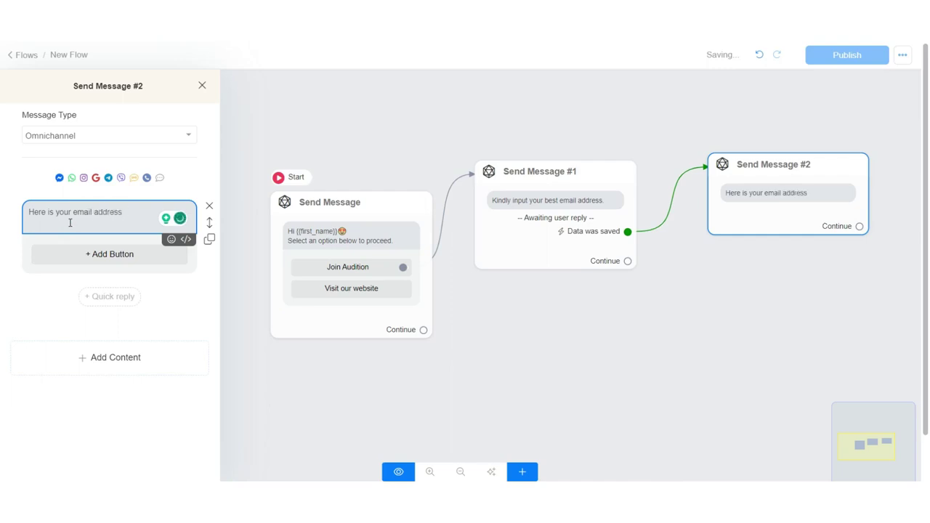
{"action": "type", "text": " {ema"}
{"action": "left_click", "coordinate": [156, 232]}
Add a second line to Send Message #2: "Select an option below to confirm if your email address is correct".
{"action": "type", "text": "Pl"}
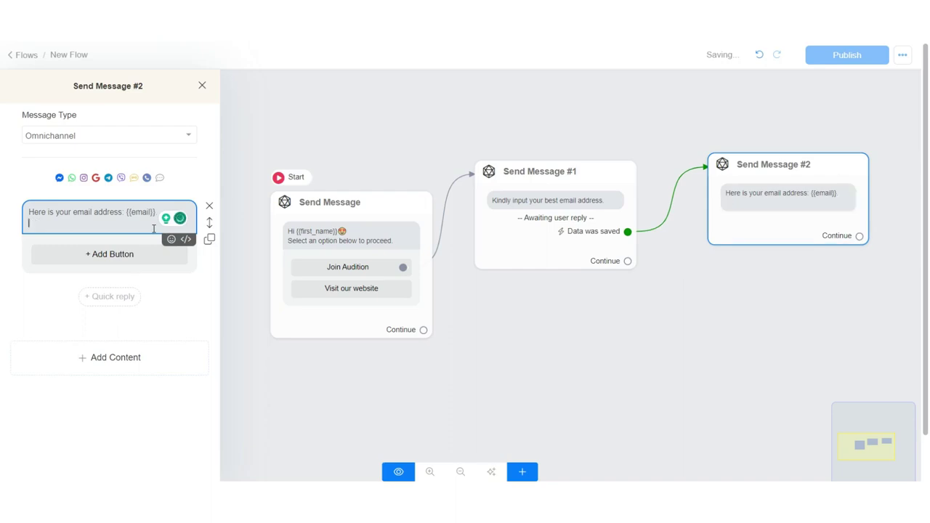
{"action": "type", "text": "Select an option below to confir"}
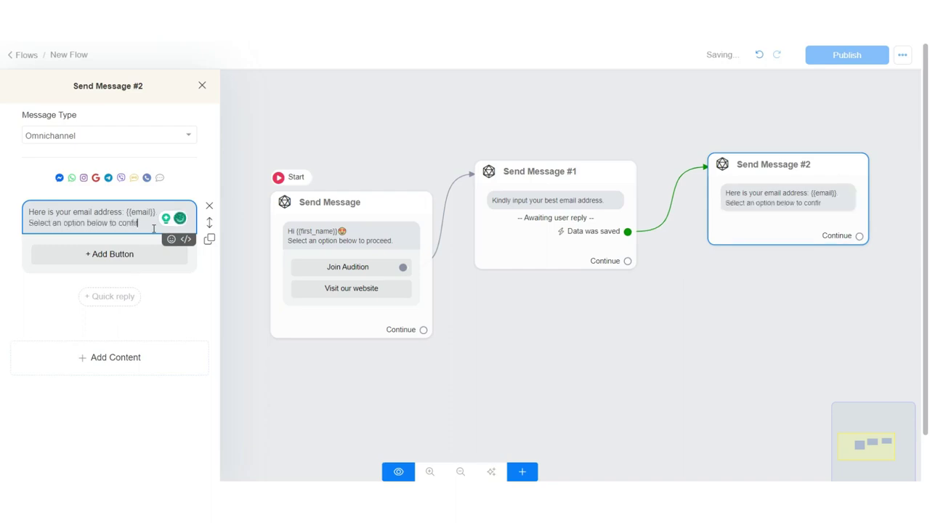
{"action": "type", "text": "m if your ema"}
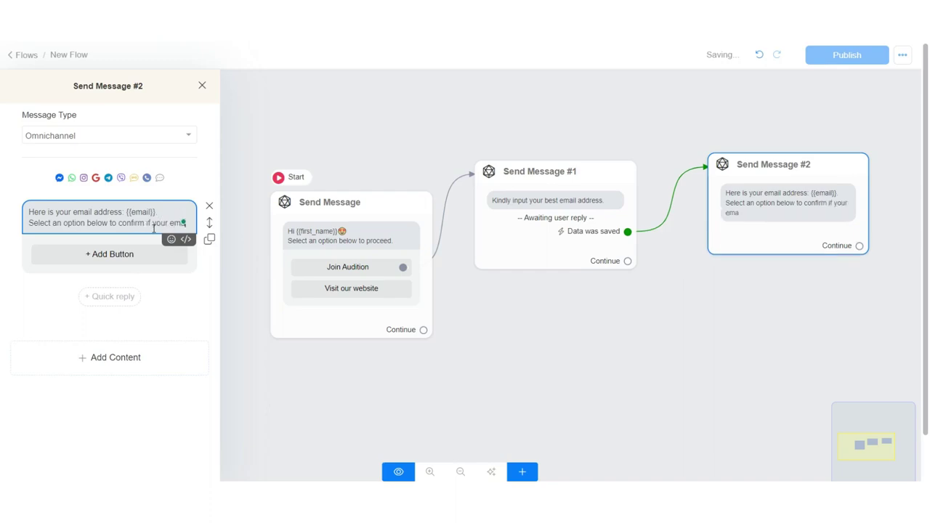
{"action": "type", "text": "il address is correct"}
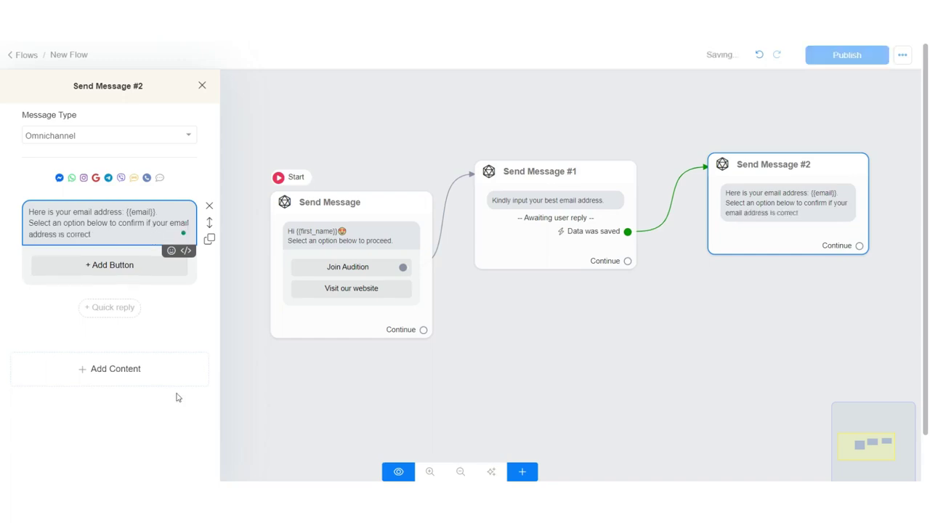
Add a quick reply labelled "Yes, It's correct" to Send Message #2 and save it.
{"action": "left_click", "coordinate": [108, 306]}
{"action": "left_click", "coordinate": [92, 305]}
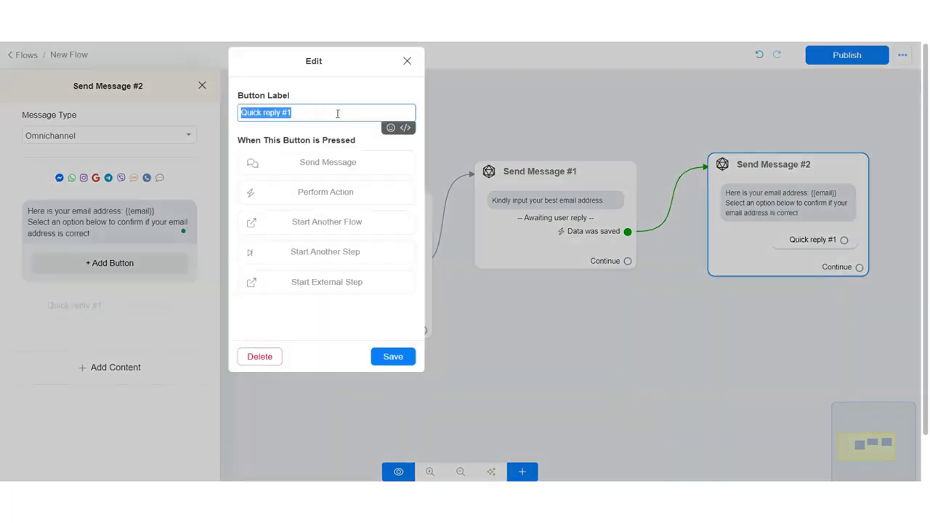
{"action": "type", "text": "Yes, It"}
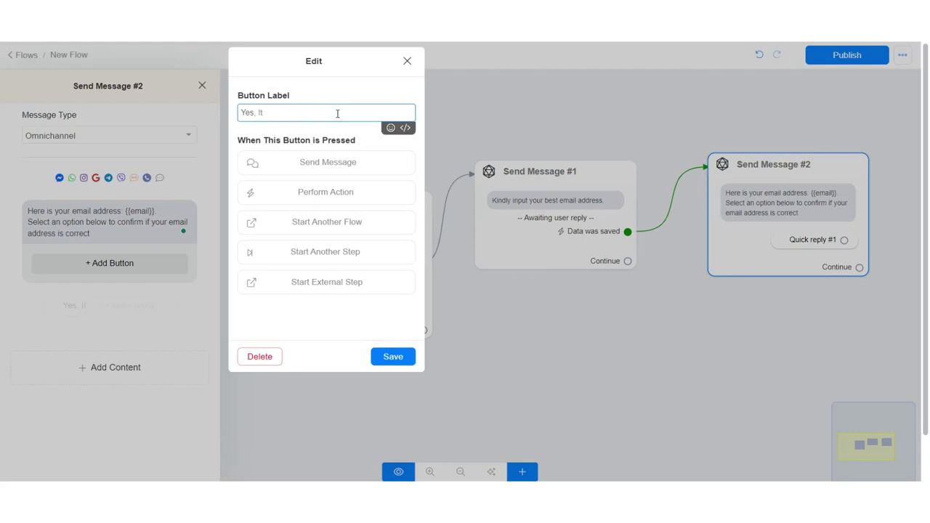
{"action": "type", "text": "'s correct"}
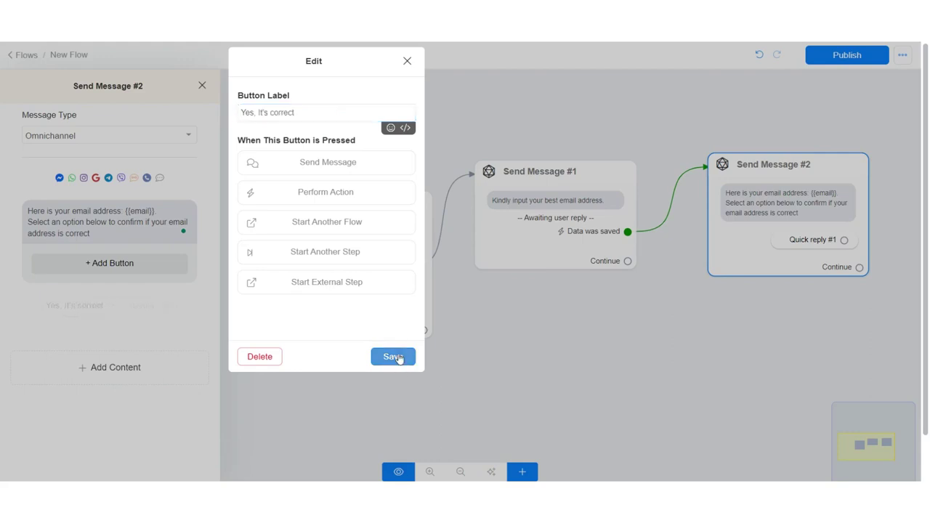
{"action": "left_click", "coordinate": [393, 357]}
Add a second quick reply labelled "No, Not correct" to Send Message #2, save it and close the message settings.
{"action": "left_click", "coordinate": [139, 306]}
{"action": "left_click", "coordinate": [113, 306]}
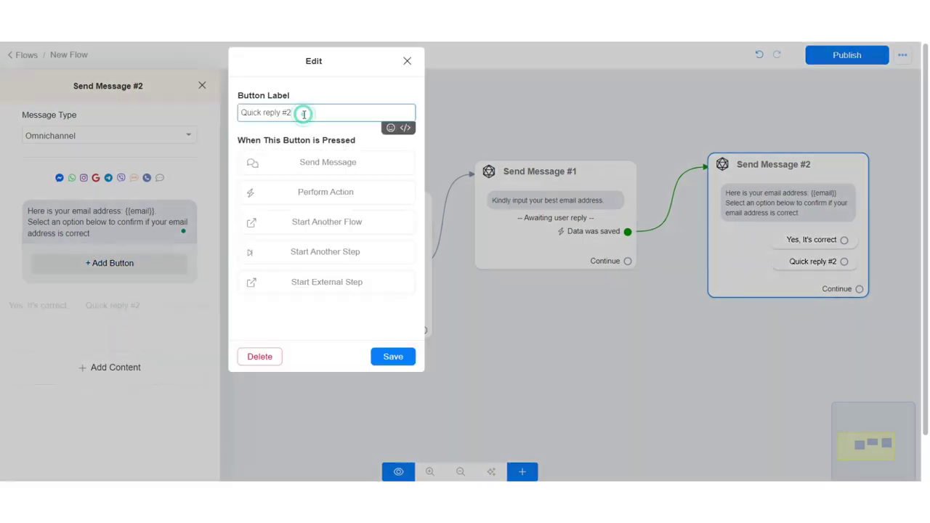
{"action": "triple_click", "coordinate": [304, 114]}
{"action": "type", "text": "N"}
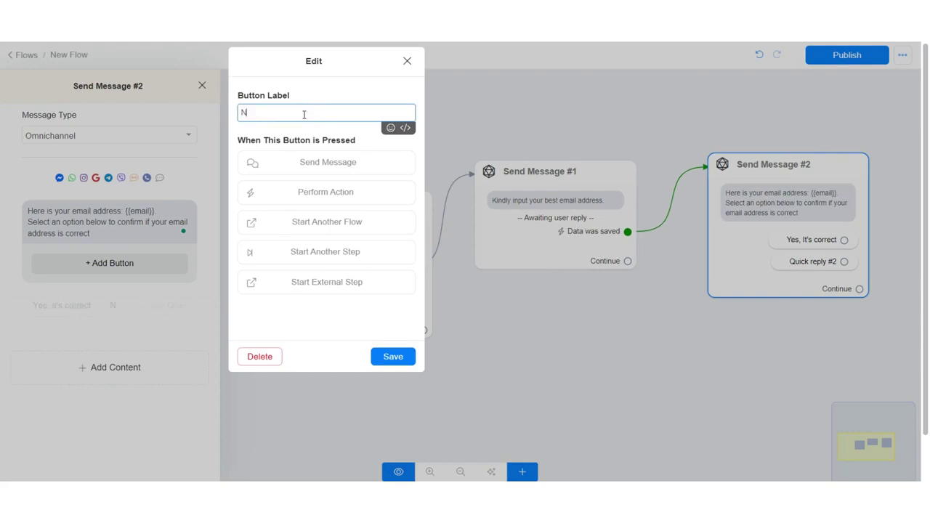
{"action": "type", "text": "o, Not correct"}
{"action": "left_click", "coordinate": [393, 356]}
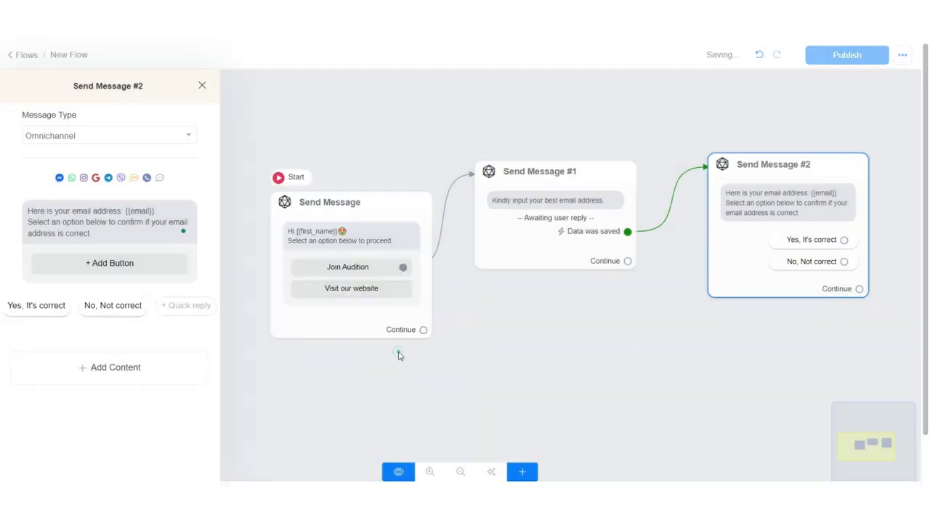
{"action": "left_click", "coordinate": [476, 357]}
Link the "No, Not correct" reply back to Send Message #1 and "Yes, It's correct" to a new message step containing a text block.
{"action": "scroll", "coordinate": [563, 318], "scroll_direction": "up", "scroll_amount": 1}
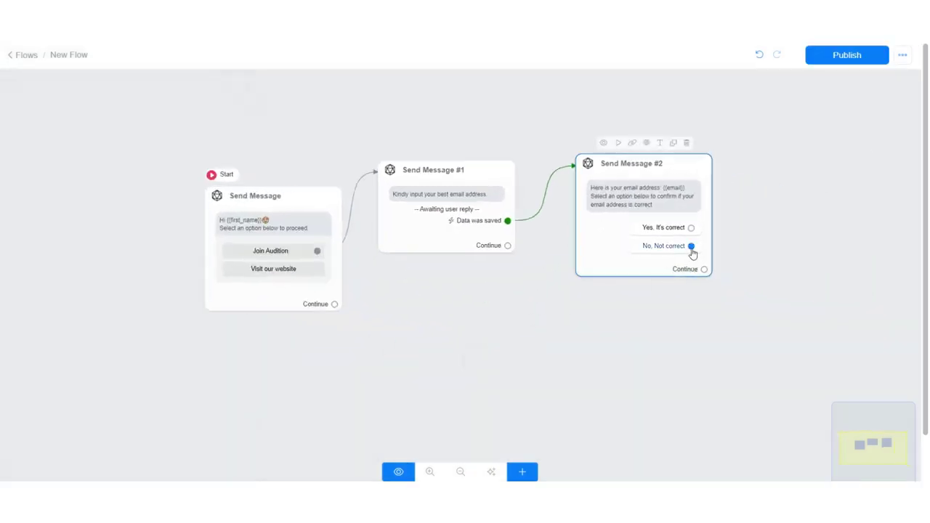
{"action": "left_click_drag", "start_coordinate": [690, 246], "coordinate": [429, 201]}
{"action": "left_click_drag", "start_coordinate": [690, 228], "coordinate": [781, 152]}
{"action": "left_click", "coordinate": [40, 294]}
{"action": "left_click", "coordinate": [38, 61]}
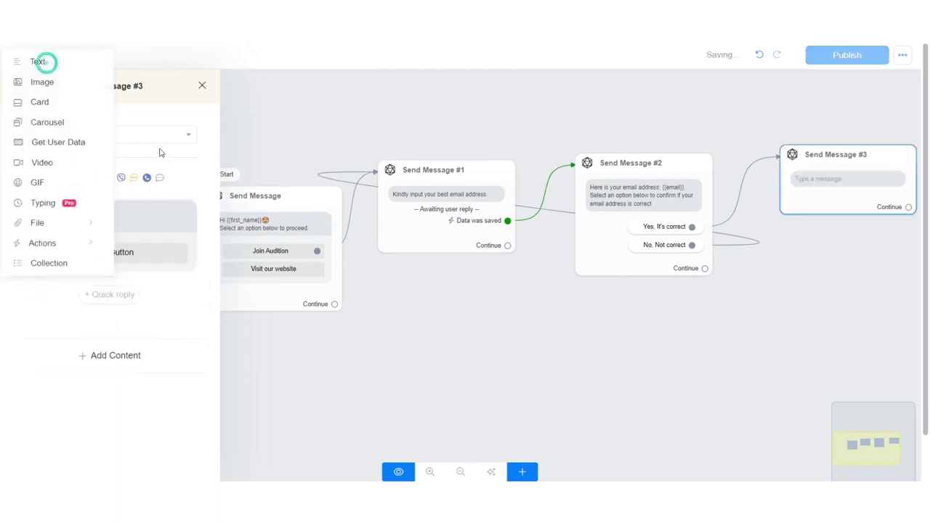
Write "Thank you. We will keep you updated." as the text of Send Message #3 and close its settings.
{"action": "type", "text": "Tha"}
{"action": "key", "text": "BackSpace"}
{"action": "key", "text": "BackSpace"}
{"action": "key", "text": "BackSpace"}
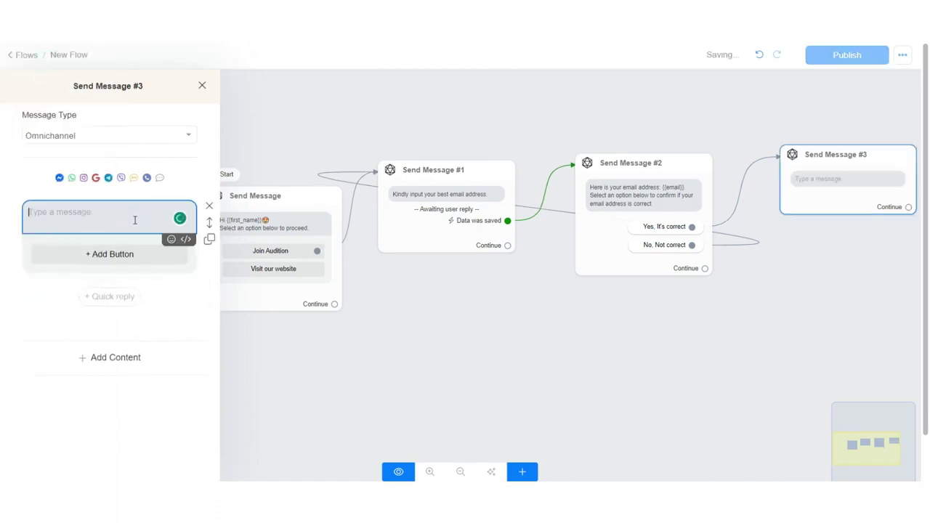
{"action": "type", "text": "Thank you"}
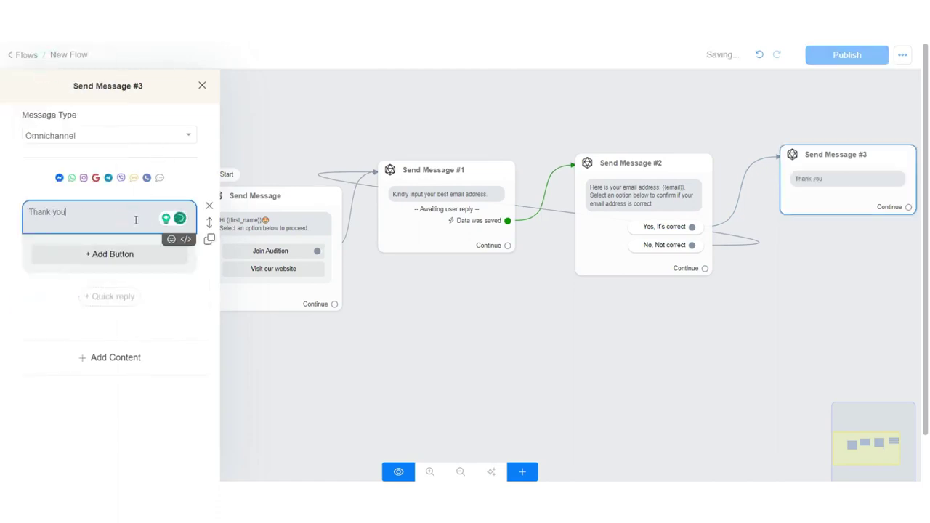
{"action": "type", "text": ". We will keep you updated"}
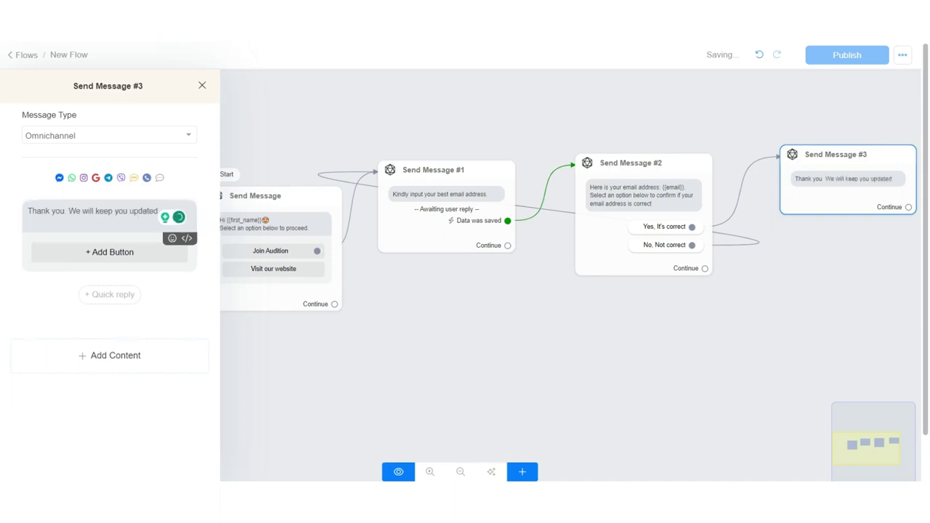
{"action": "left_click", "coordinate": [511, 365]}
Publish the flow and start its preview.
{"action": "left_click_drag", "start_coordinate": [322, 290], "coordinate": [281, 235]}
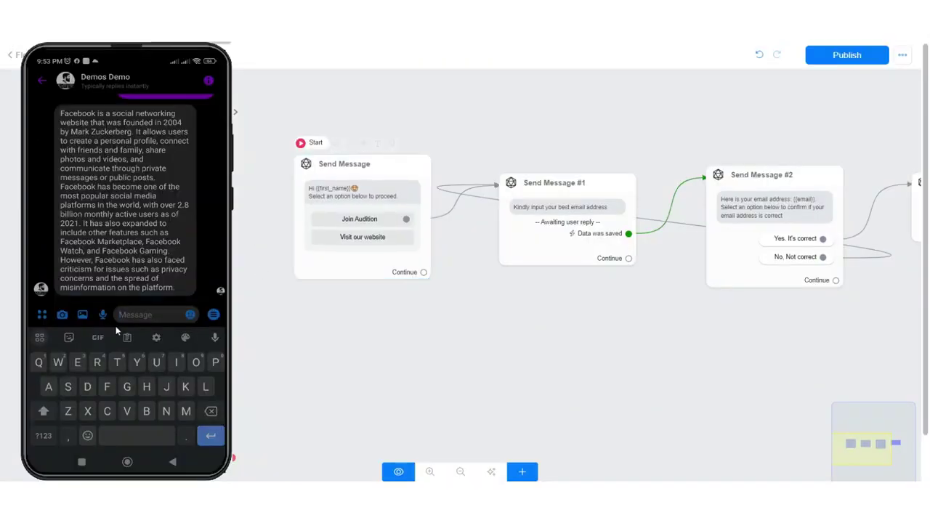
{"action": "left_click", "coordinate": [846, 64]}
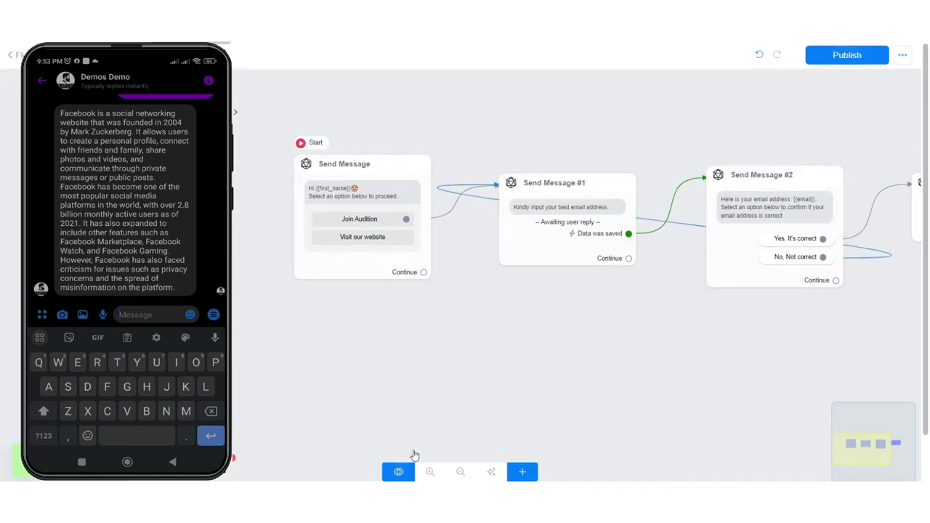
{"action": "left_click", "coordinate": [398, 472]}
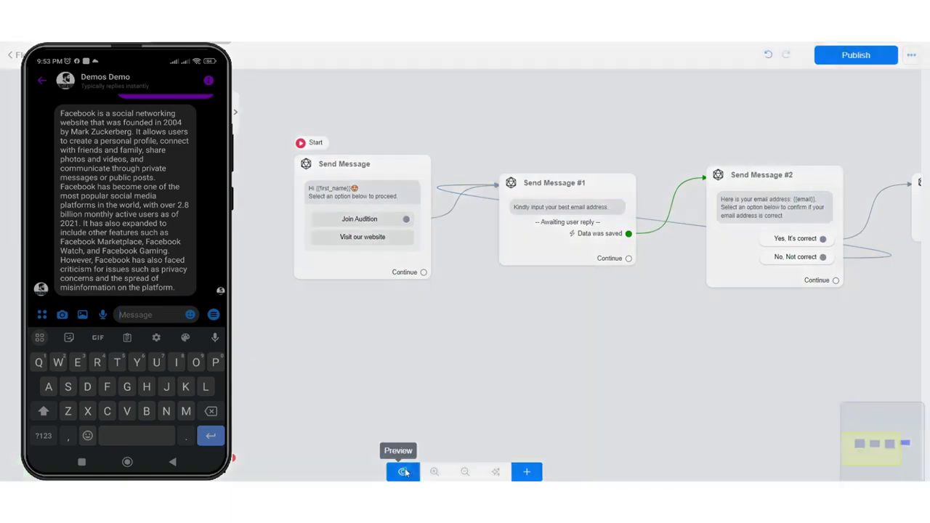
{"action": "left_click", "coordinate": [546, 136]}
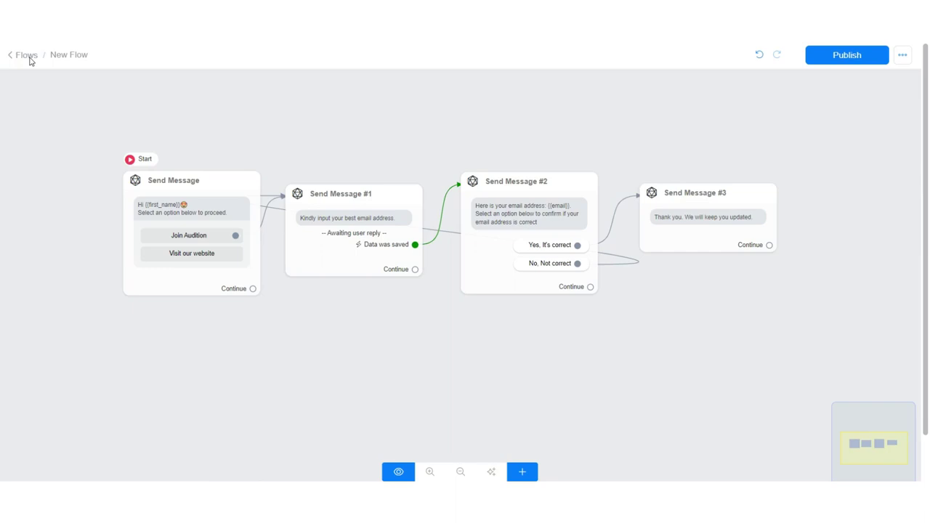
Leave the flow editor and create a new automated response with the user message "Hello".
{"action": "left_click", "coordinate": [30, 58]}
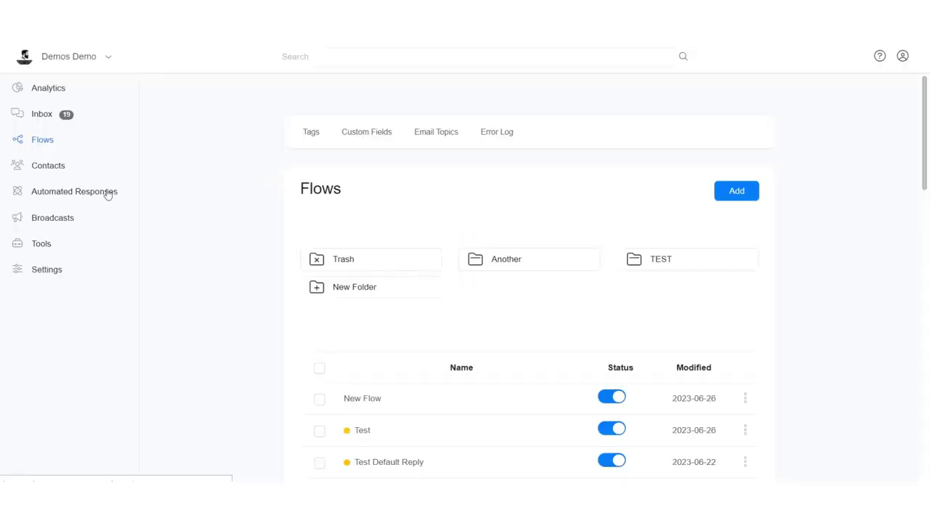
{"action": "left_click", "coordinate": [94, 193]}
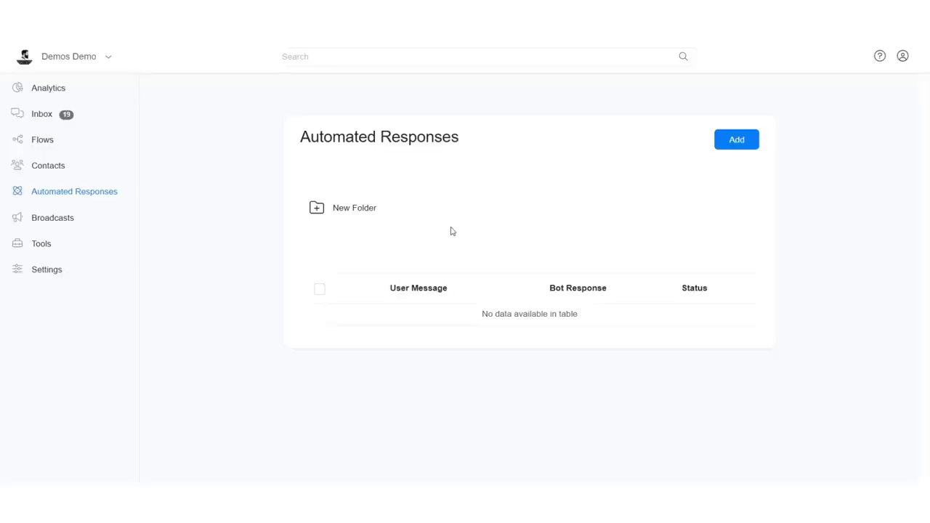
{"action": "left_click", "coordinate": [736, 142]}
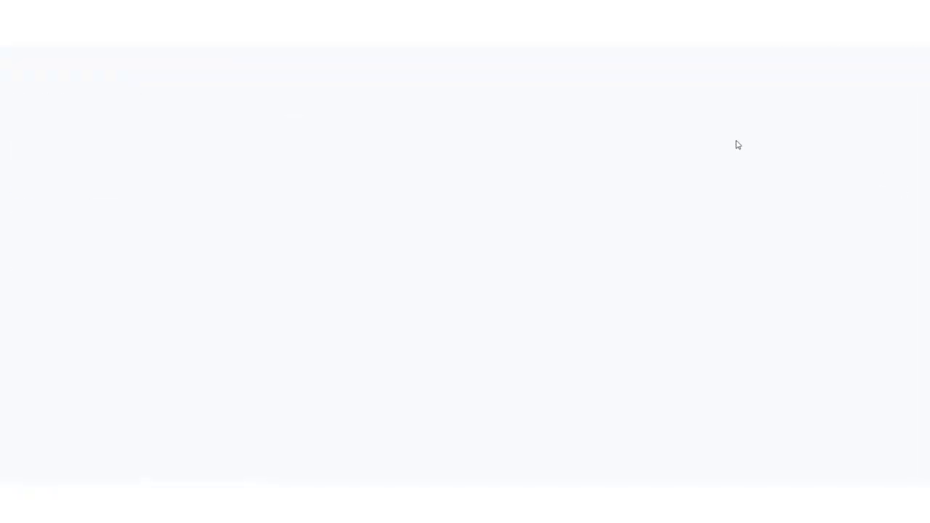
{"action": "left_click", "coordinate": [377, 145]}
{"action": "type", "text": "Hello"}
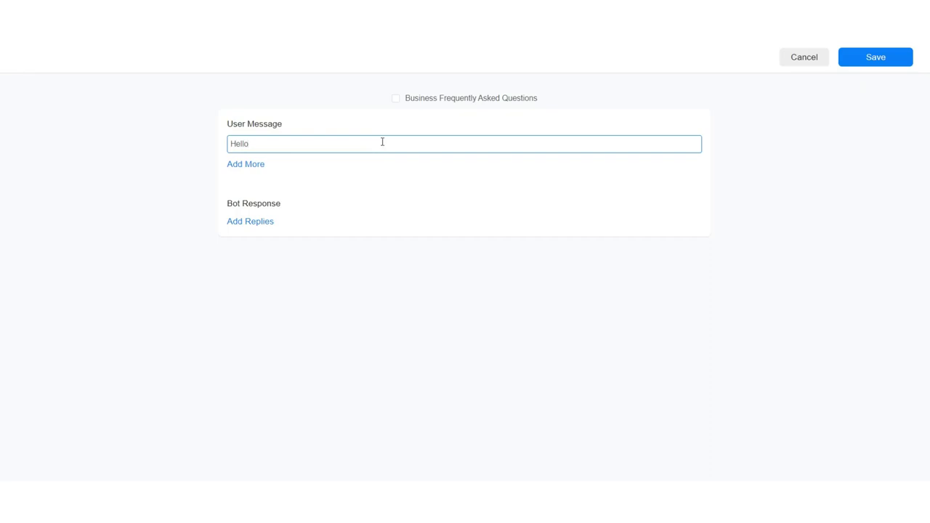
Add a flow reply as the bot response, choose "New Flow" and save the automated response.
{"action": "left_click", "coordinate": [263, 224]}
{"action": "left_click", "coordinate": [263, 259]}
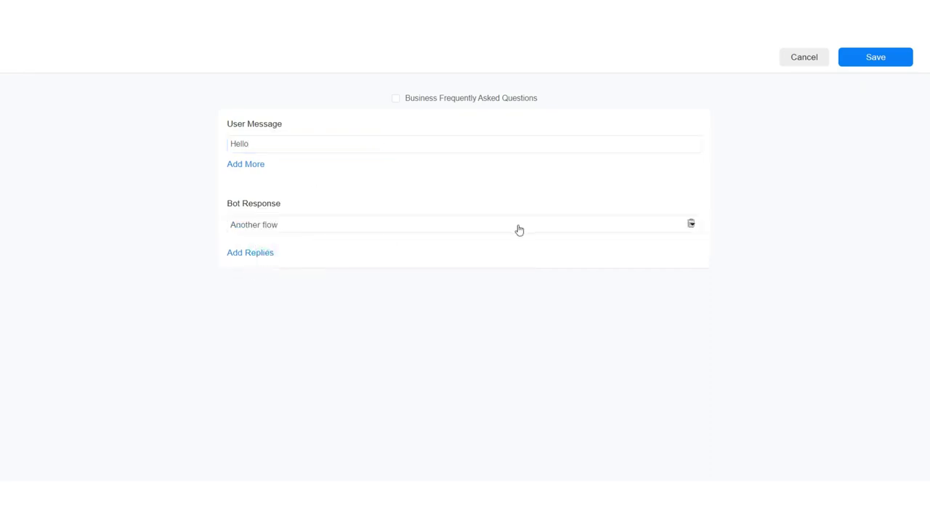
{"action": "left_click", "coordinate": [346, 231]}
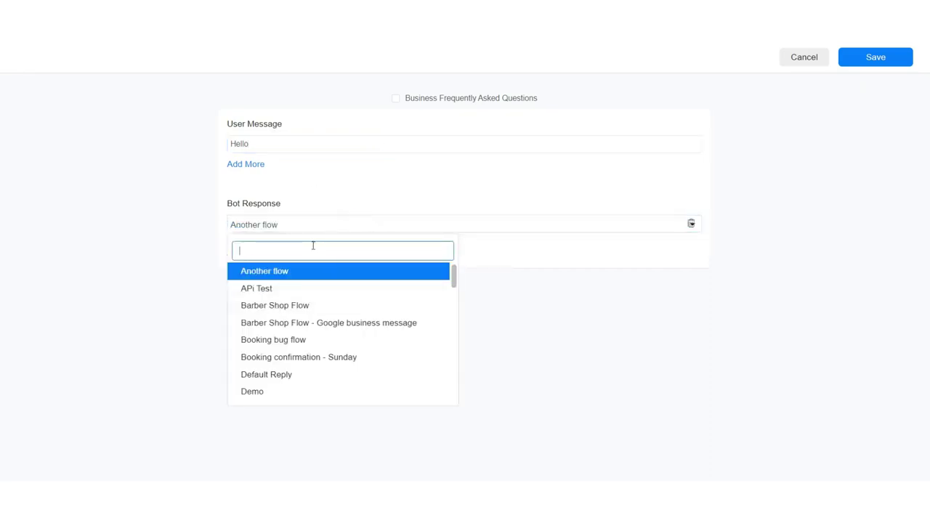
{"action": "type", "text": "New"}
{"action": "left_click", "coordinate": [307, 269]}
{"action": "left_click", "coordinate": [480, 294]}
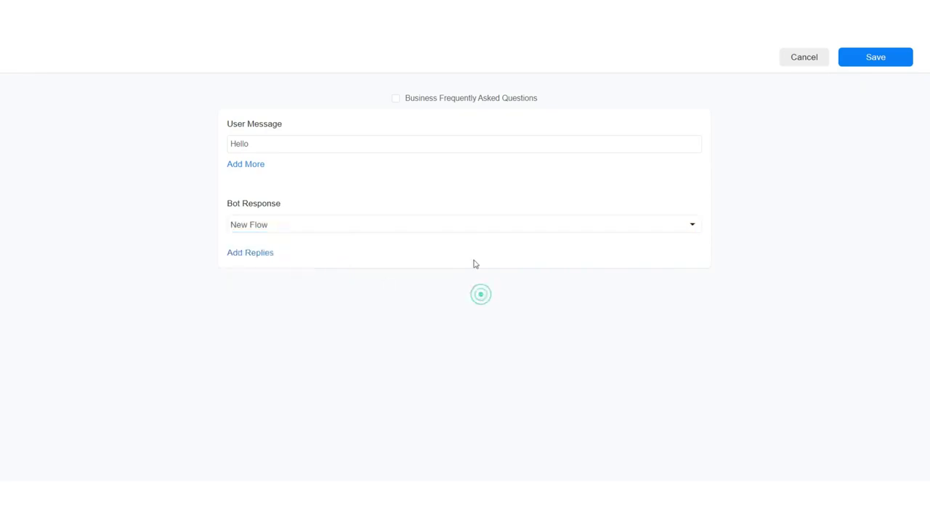
{"action": "left_click", "coordinate": [870, 58]}
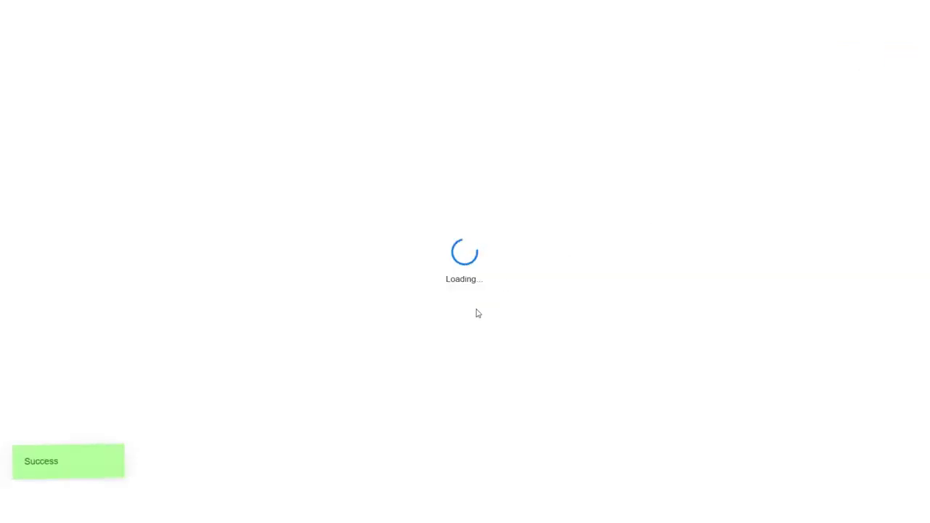